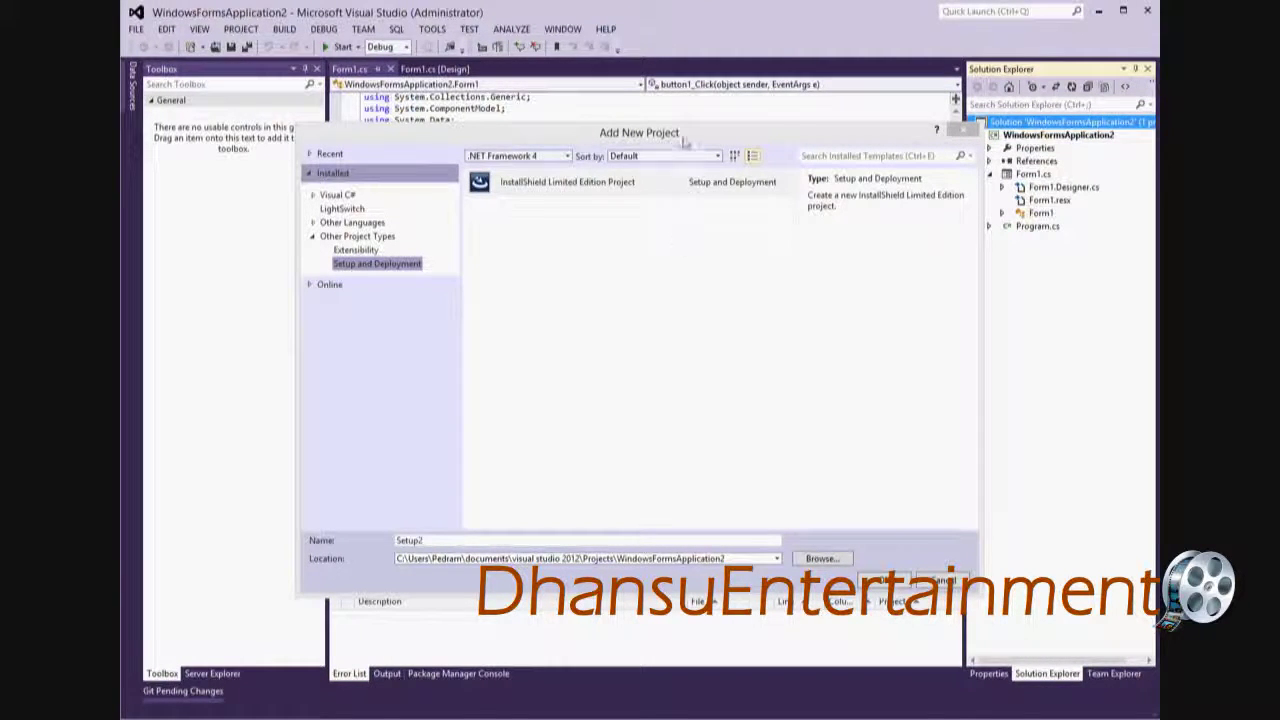
Add an InstallShield Limited Edition project named WindowsFormsApplication2Installer to the solution.
left_click_drag(668, 136, 642, 122)
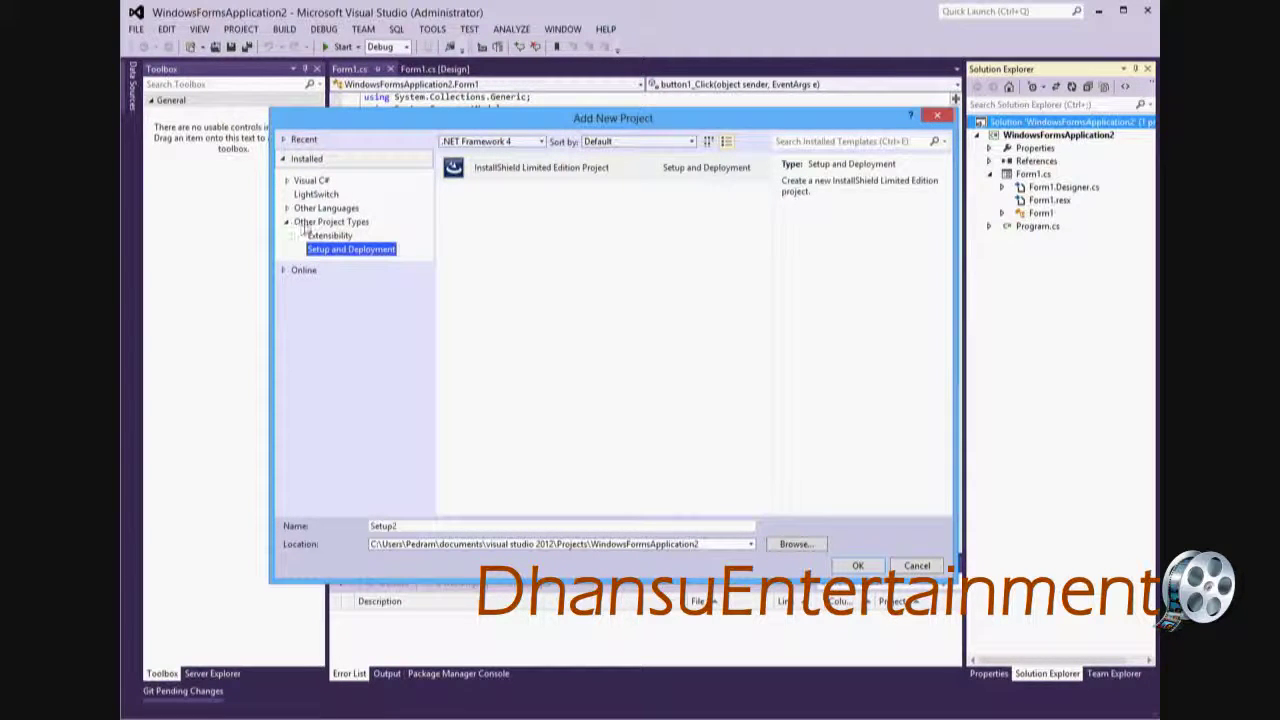
left_click(541, 175)
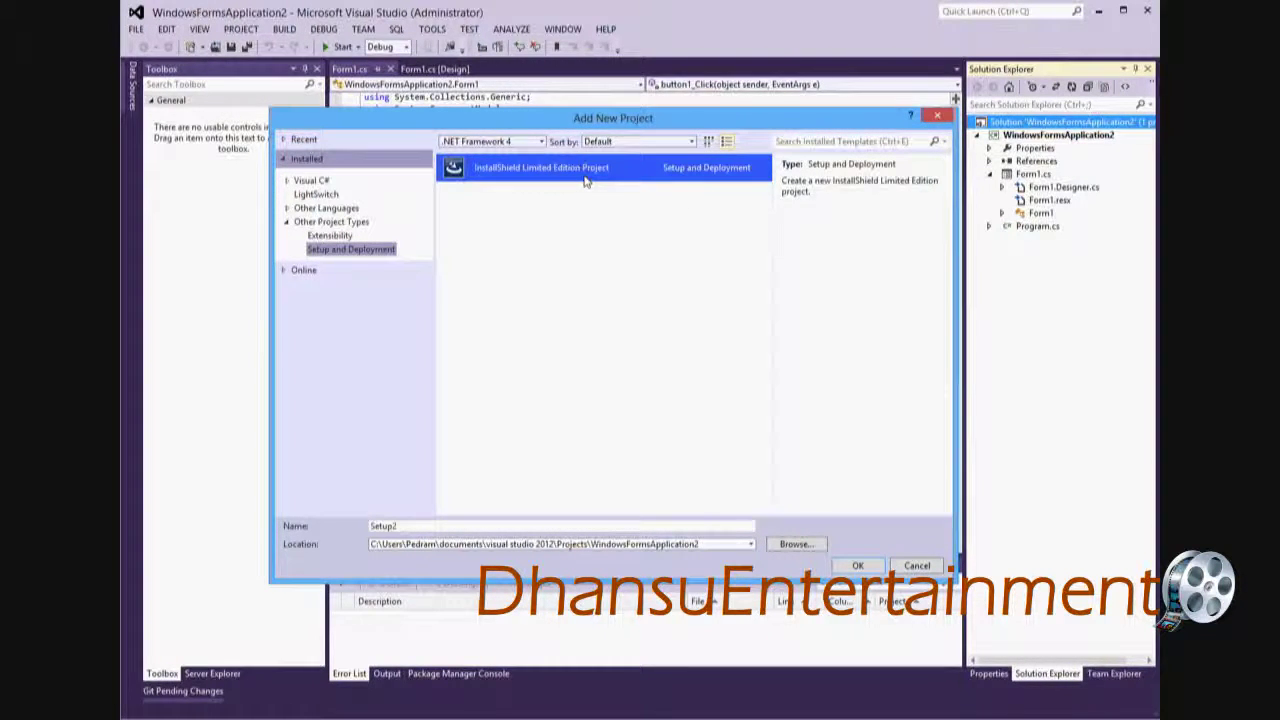
left_click(404, 532)
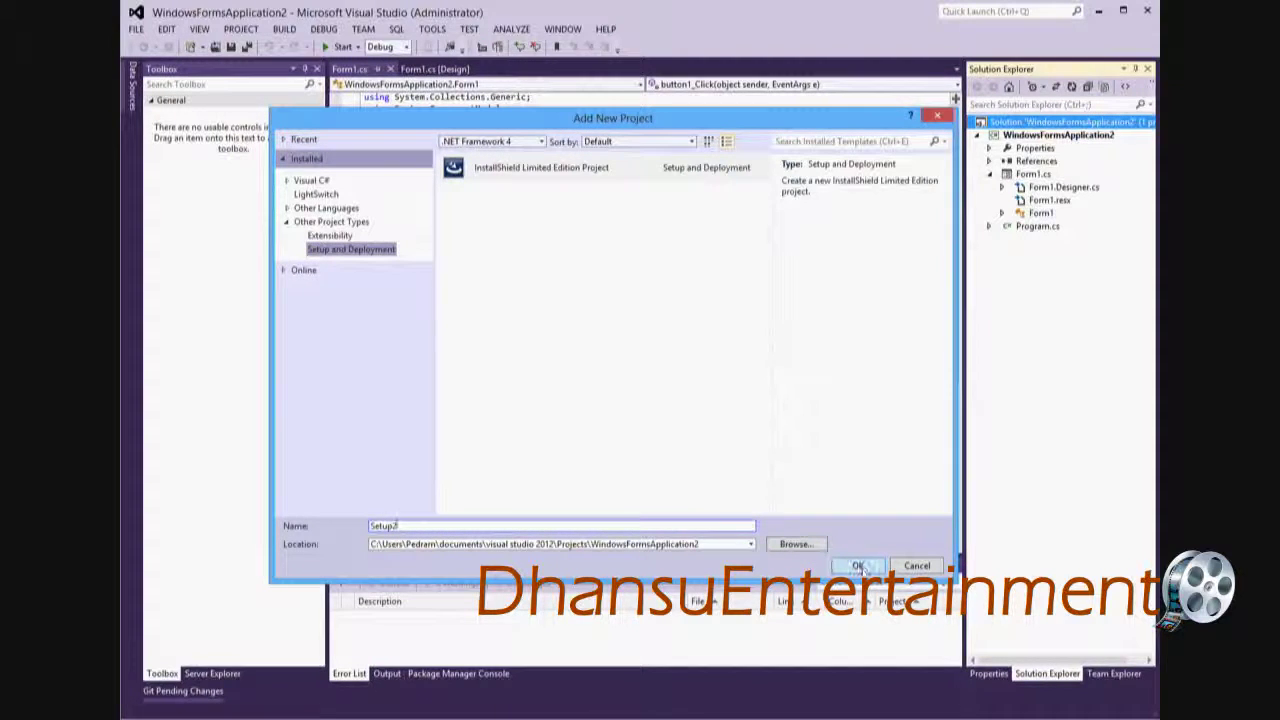
key("Tab")
type("WindowsFormsApplicatio")
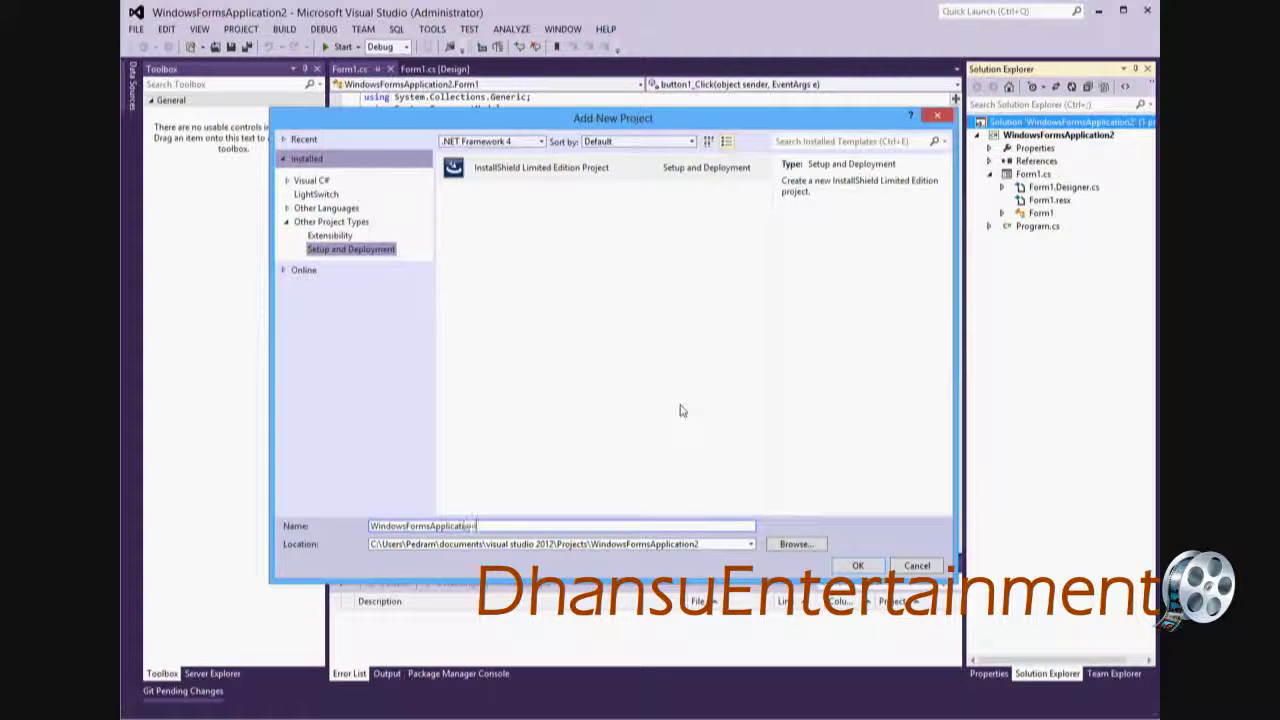
type("nInstaller")
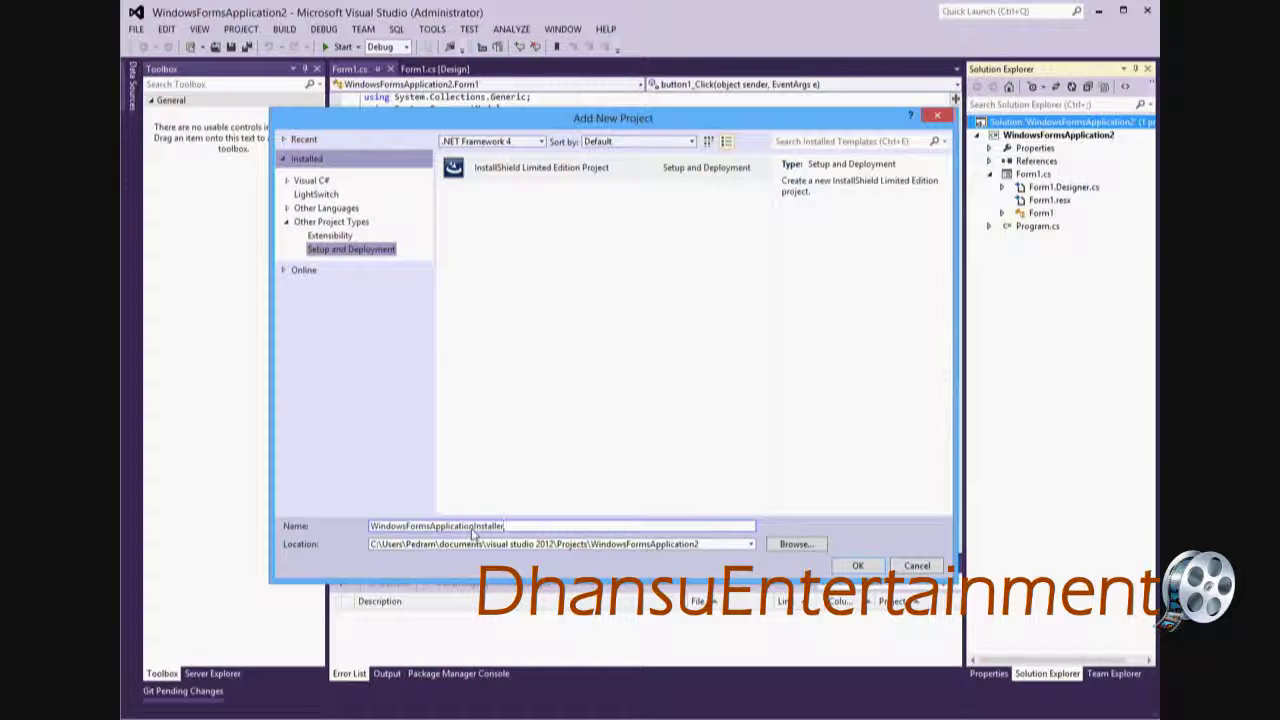
type("2")
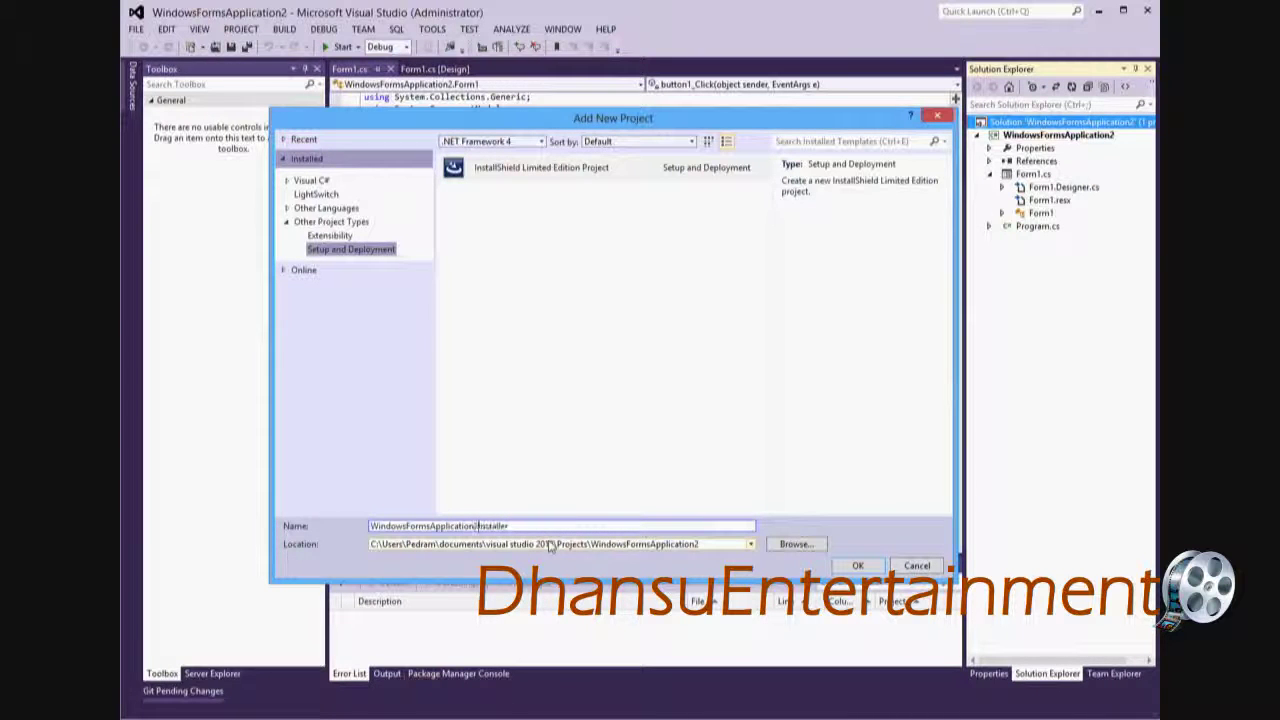
left_click(860, 566)
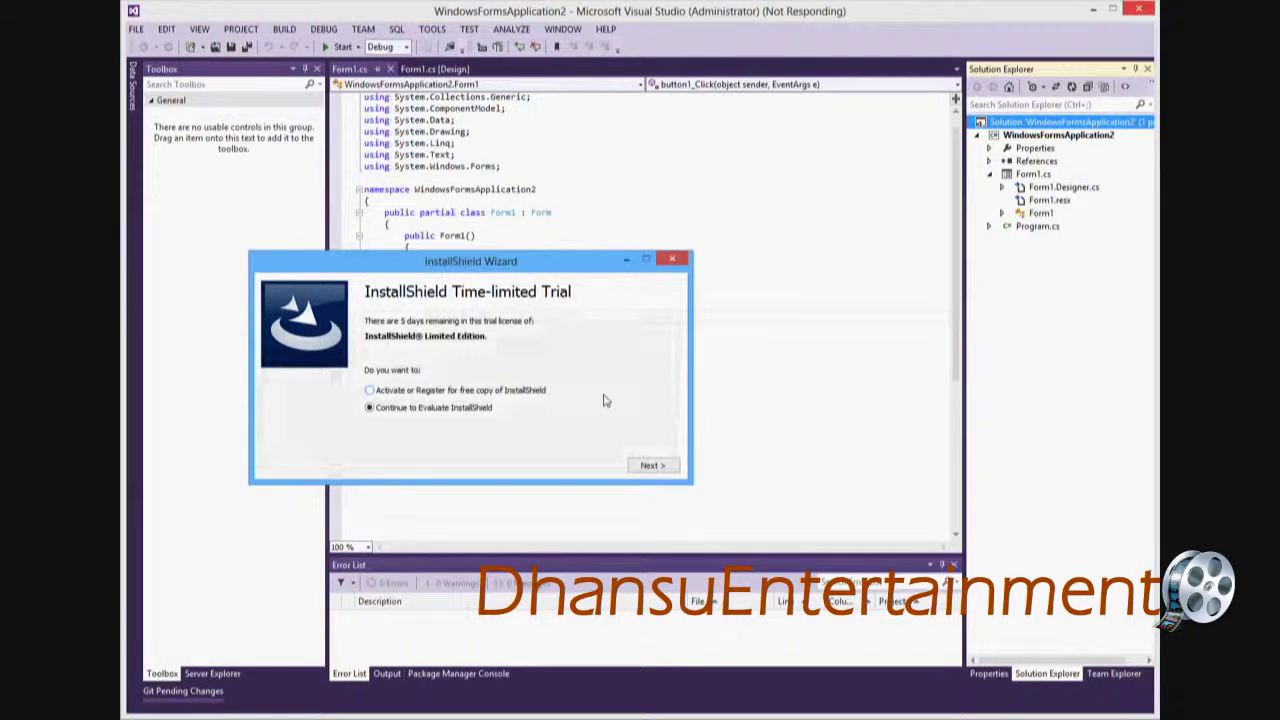
Choose to activate or register the free copy of InstallShield and continue to product activation.
left_click_drag(506, 255, 611, 197)
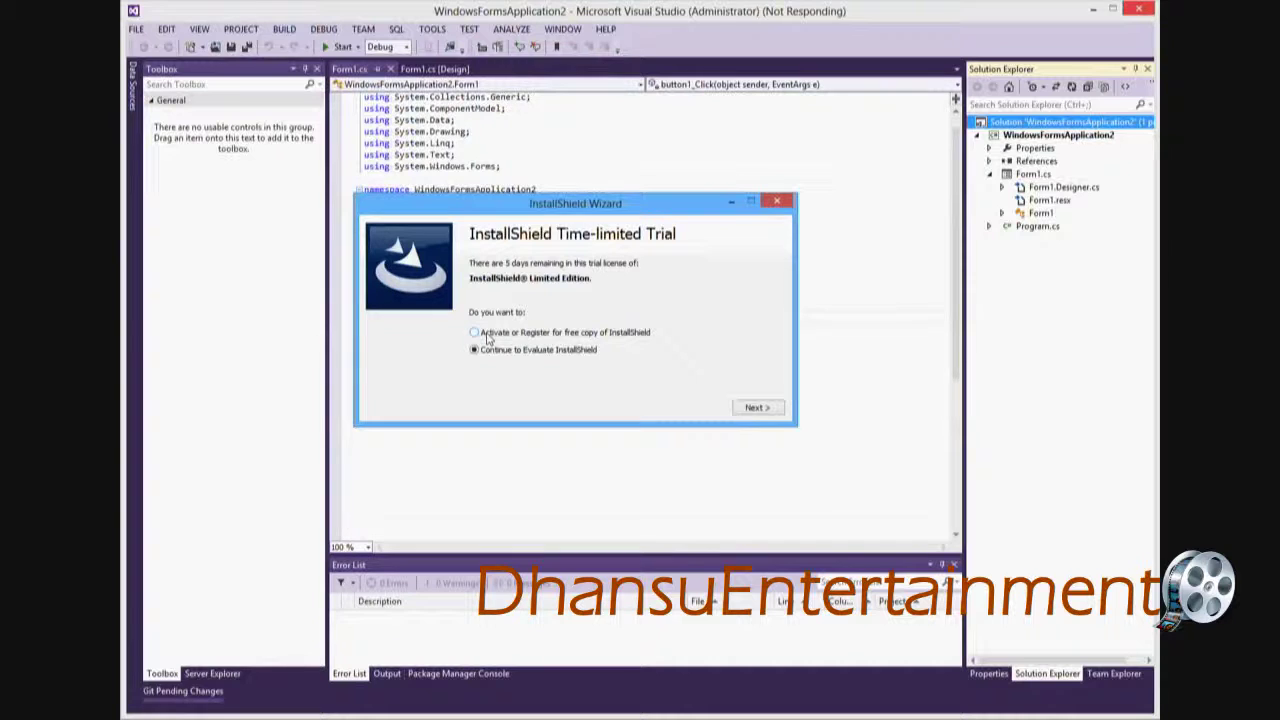
left_click(487, 338)
left_click(755, 409)
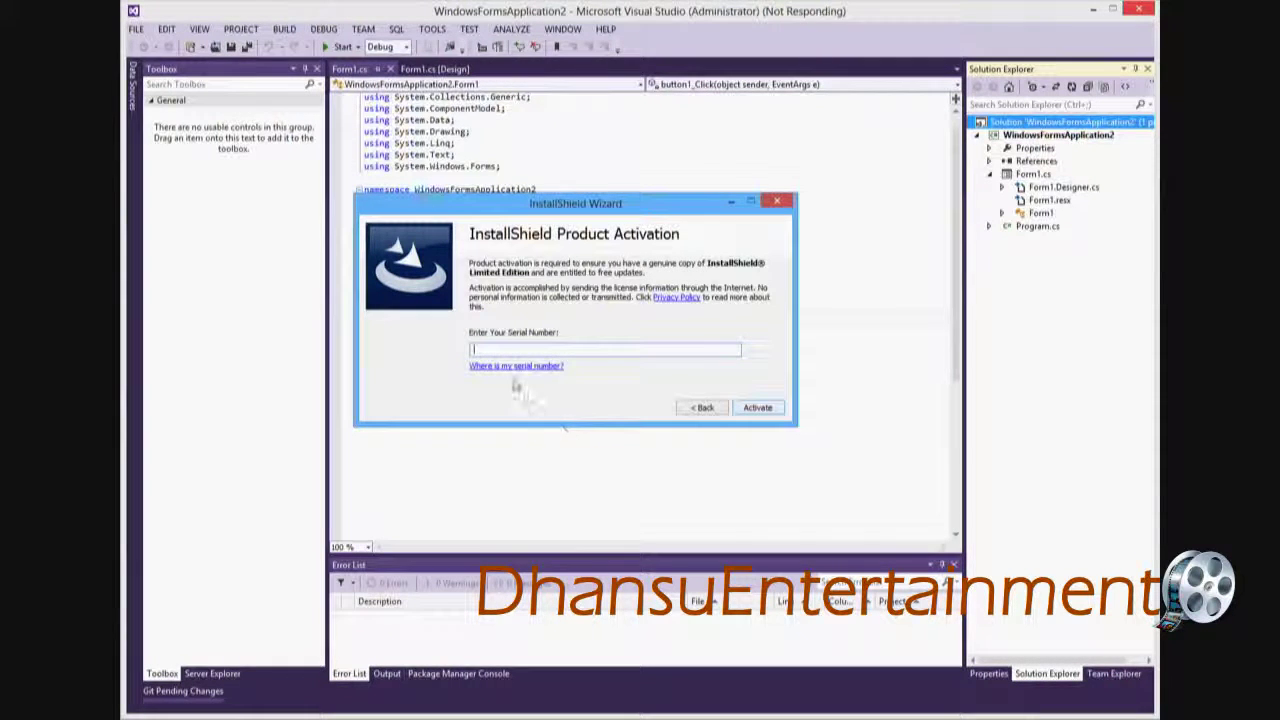
Read the help on where to find the serial number and review the InstallShield Limited Edition download page in the web browser.
left_click(562, 367)
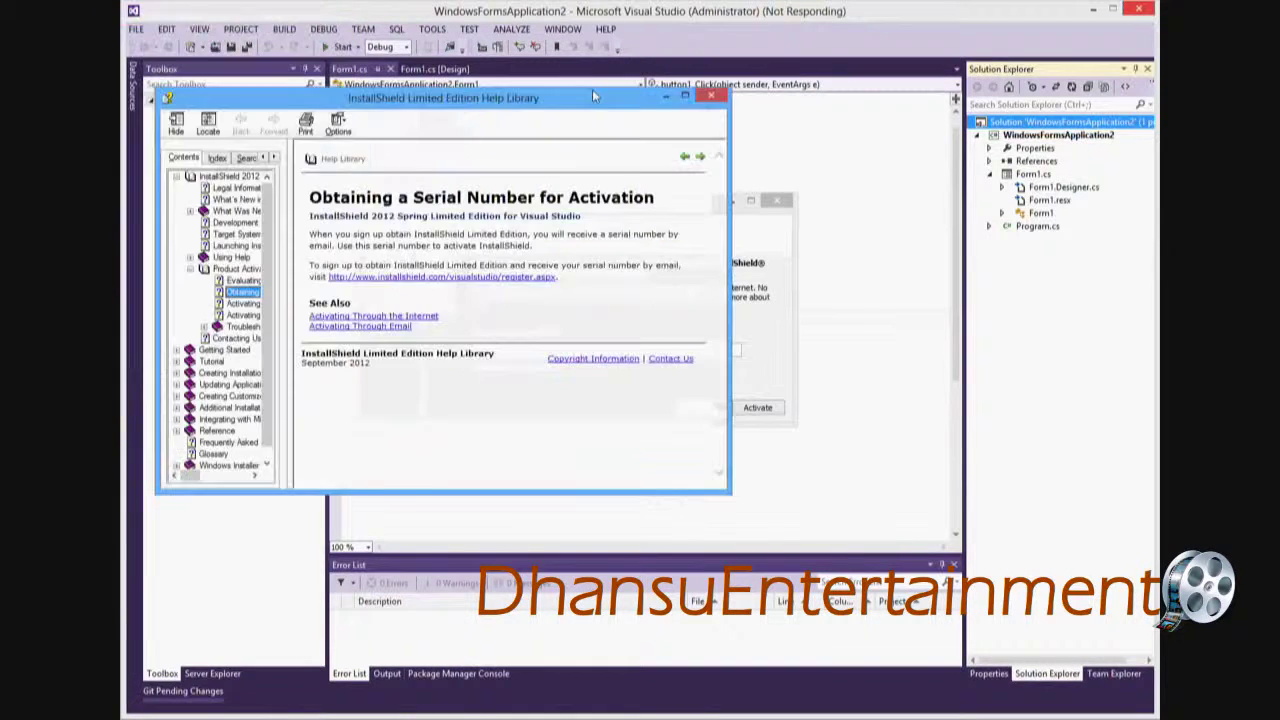
left_click_drag(592, 89, 718, 89)
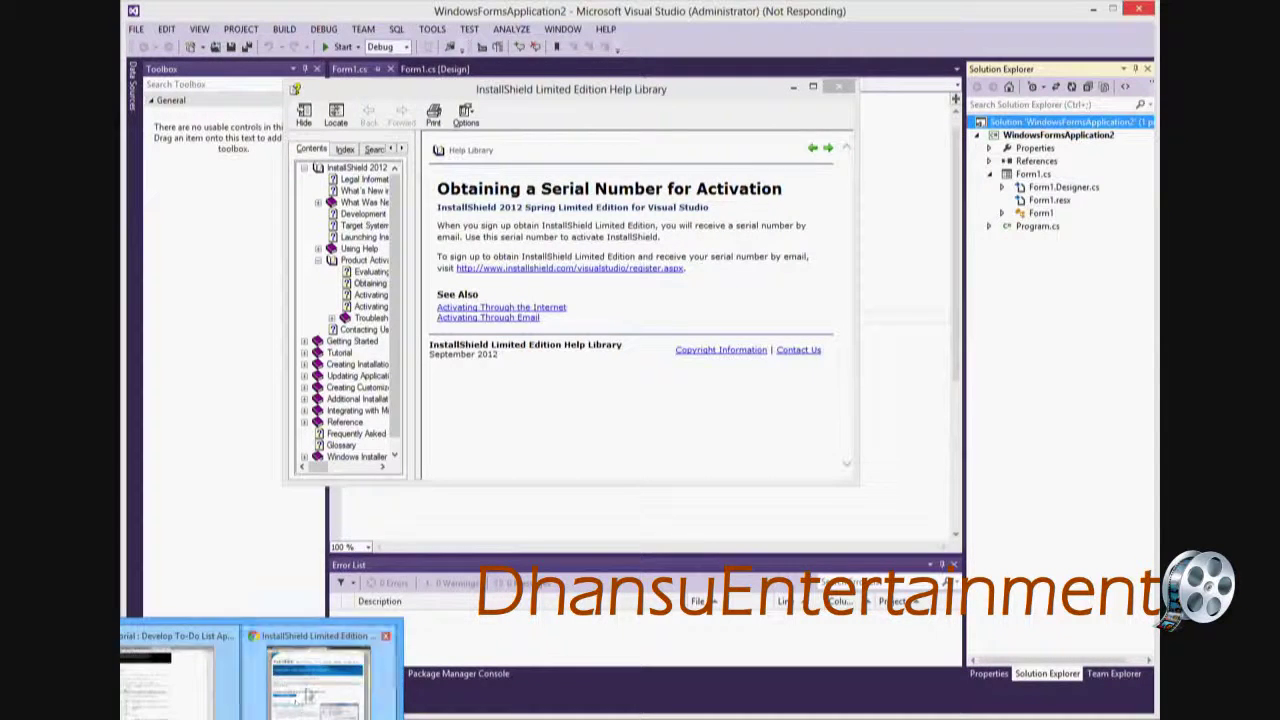
left_click(330, 665)
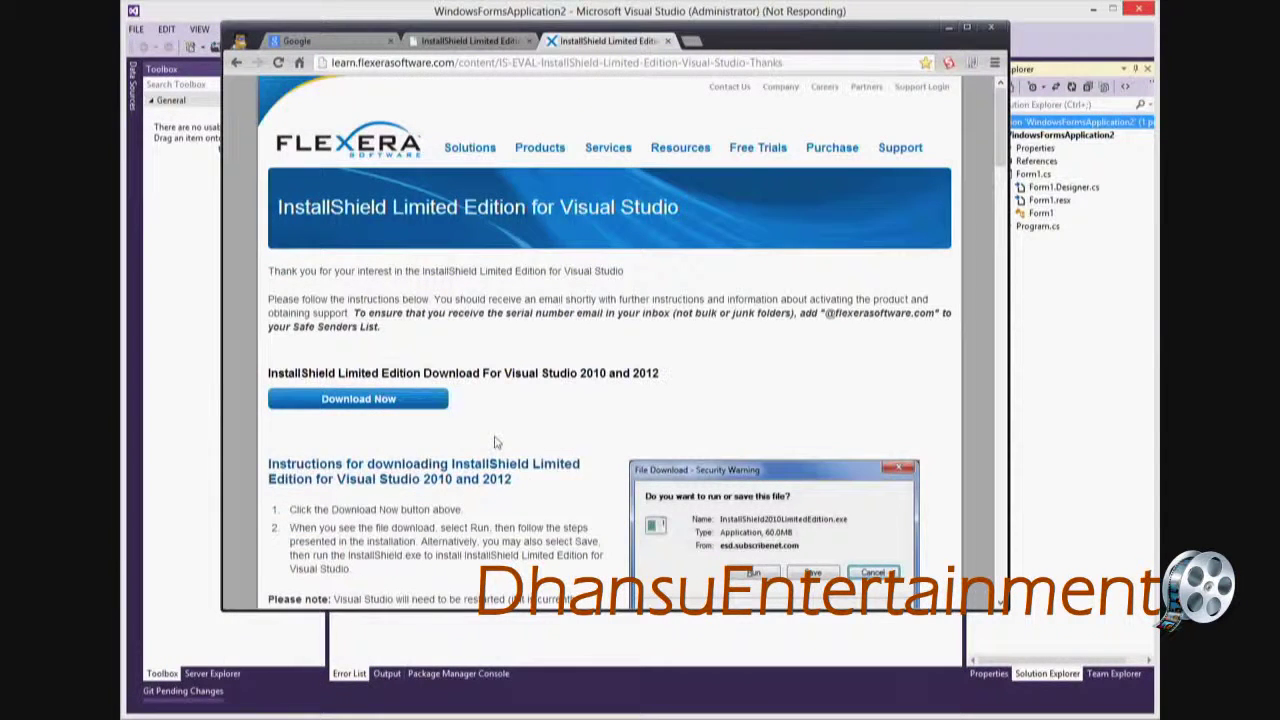
scroll(497, 442, "down", 5)
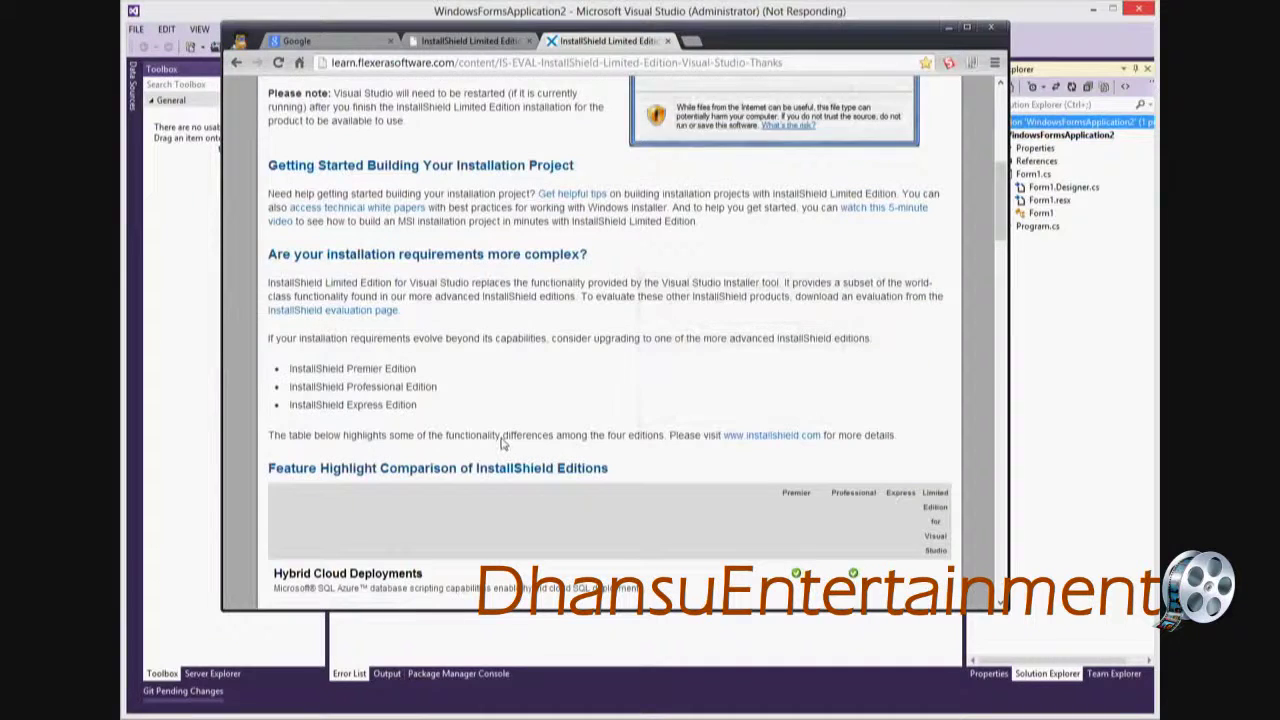
scroll(503, 443, "down", 3)
scroll(500, 447, "up", 7)
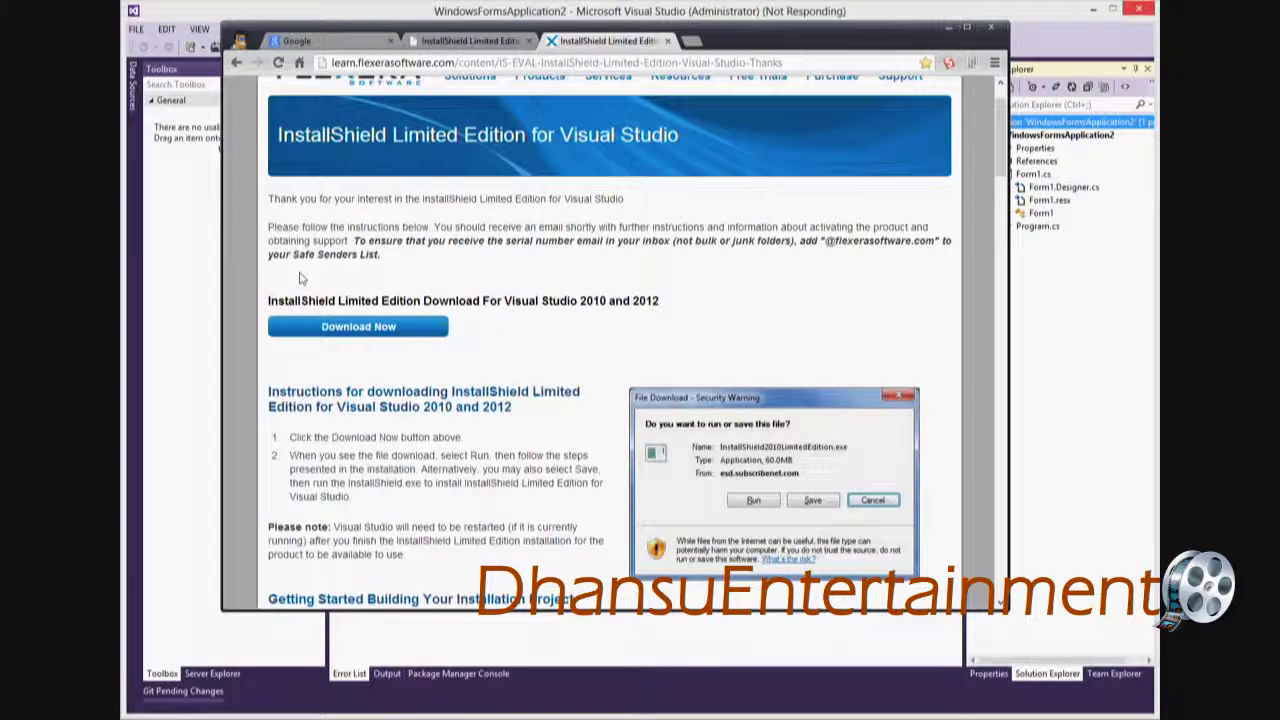
scroll(480, 276, "up", 1)
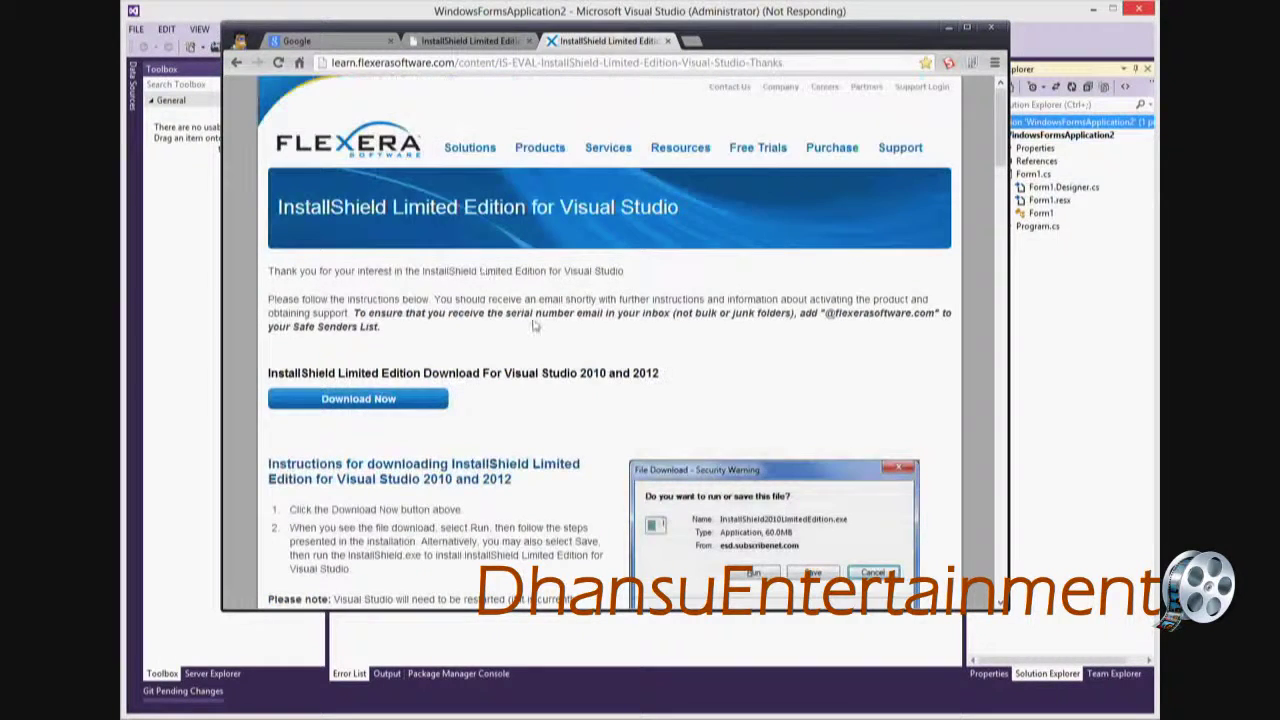
scroll(537, 330, "down", 4)
scroll(537, 330, "down", 3)
scroll(537, 330, "up", 7)
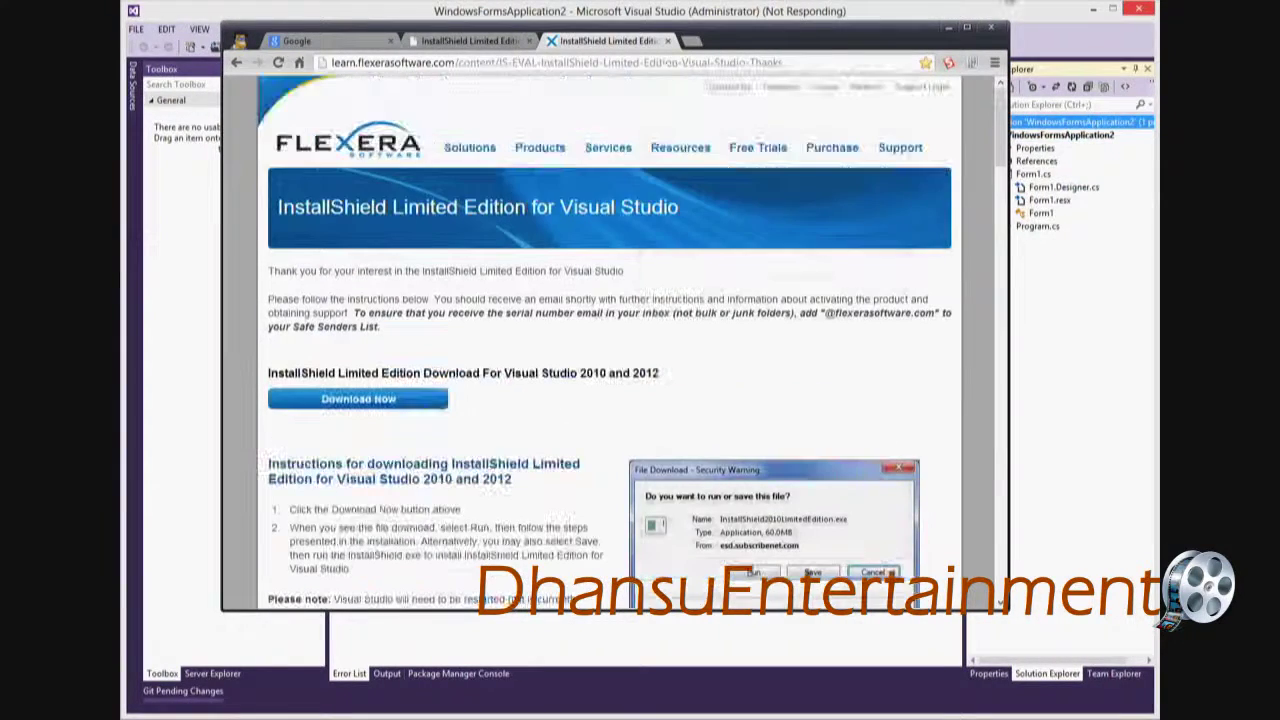
left_click(948, 33)
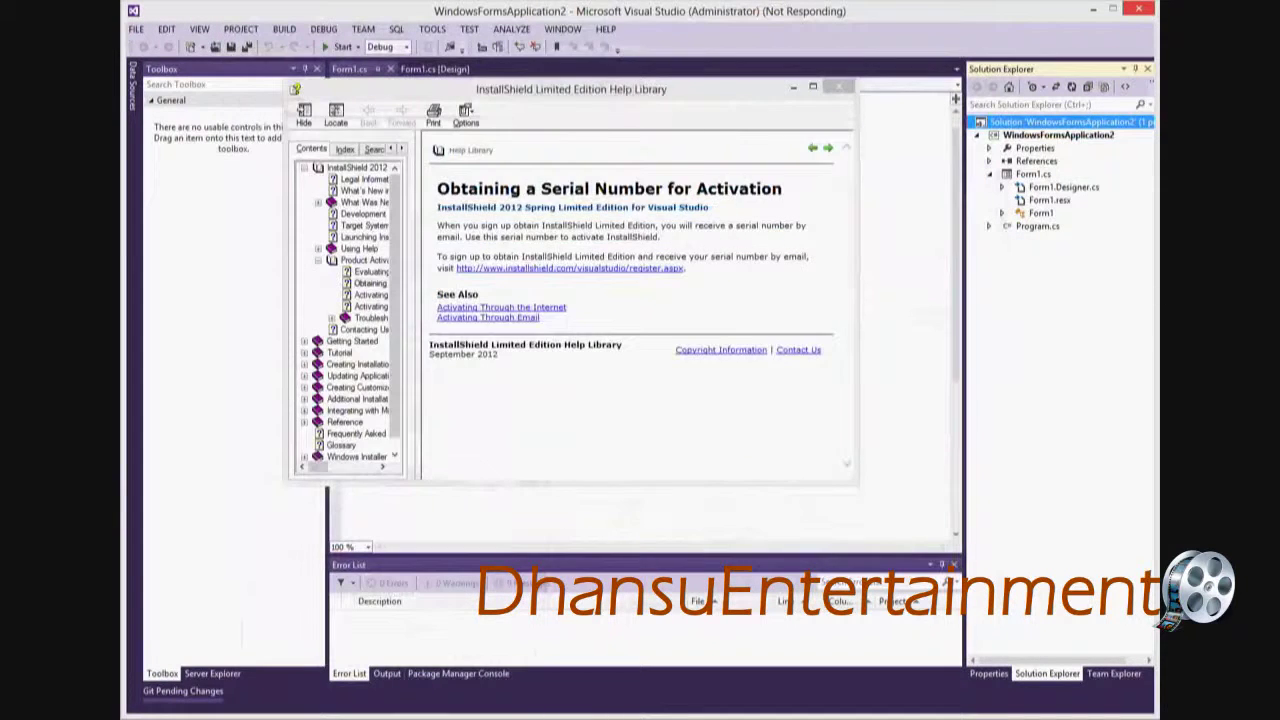
Activate InstallShield Limited Edition with the product serial number and finish the activation wizard.
left_click(560, 350)
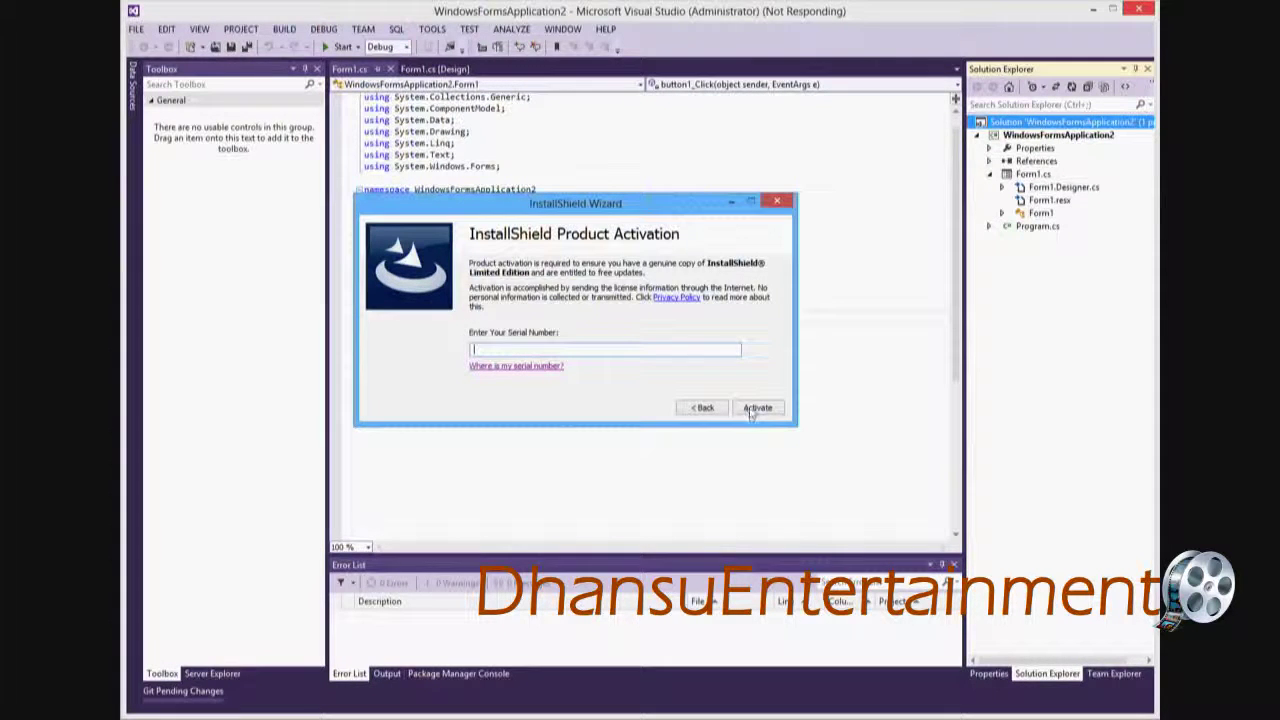
key("Return")
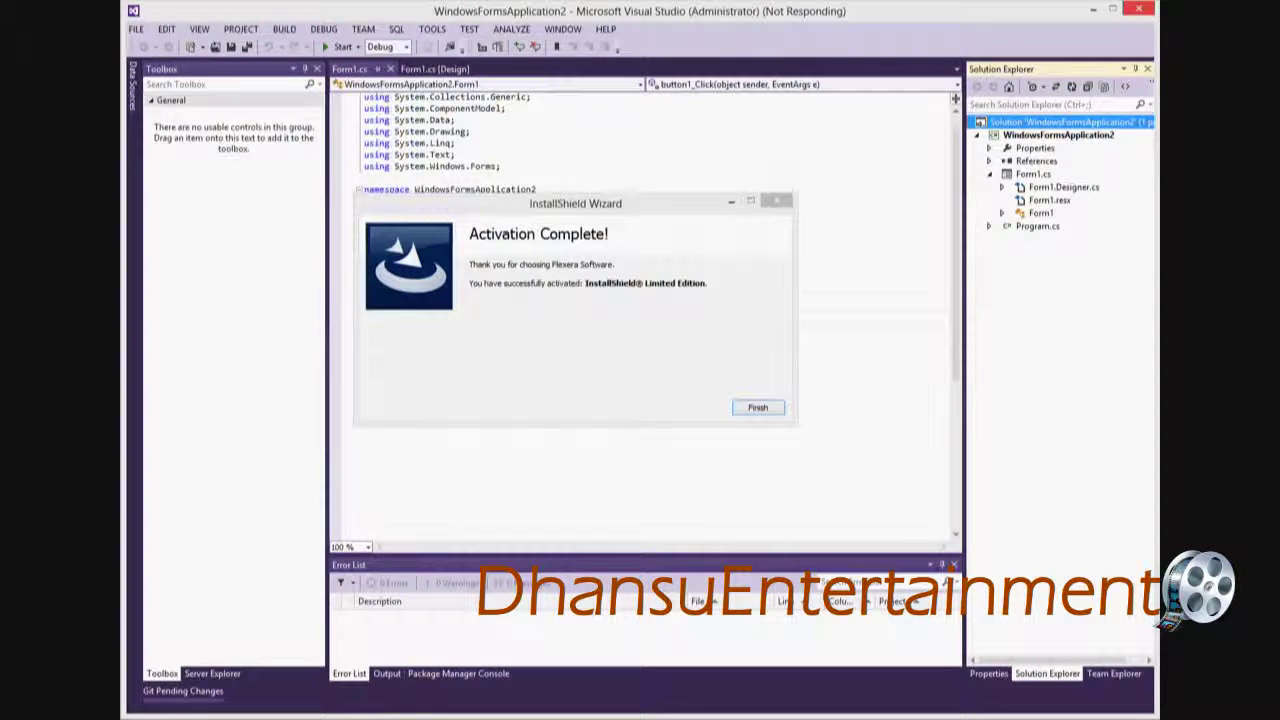
left_click(759, 409)
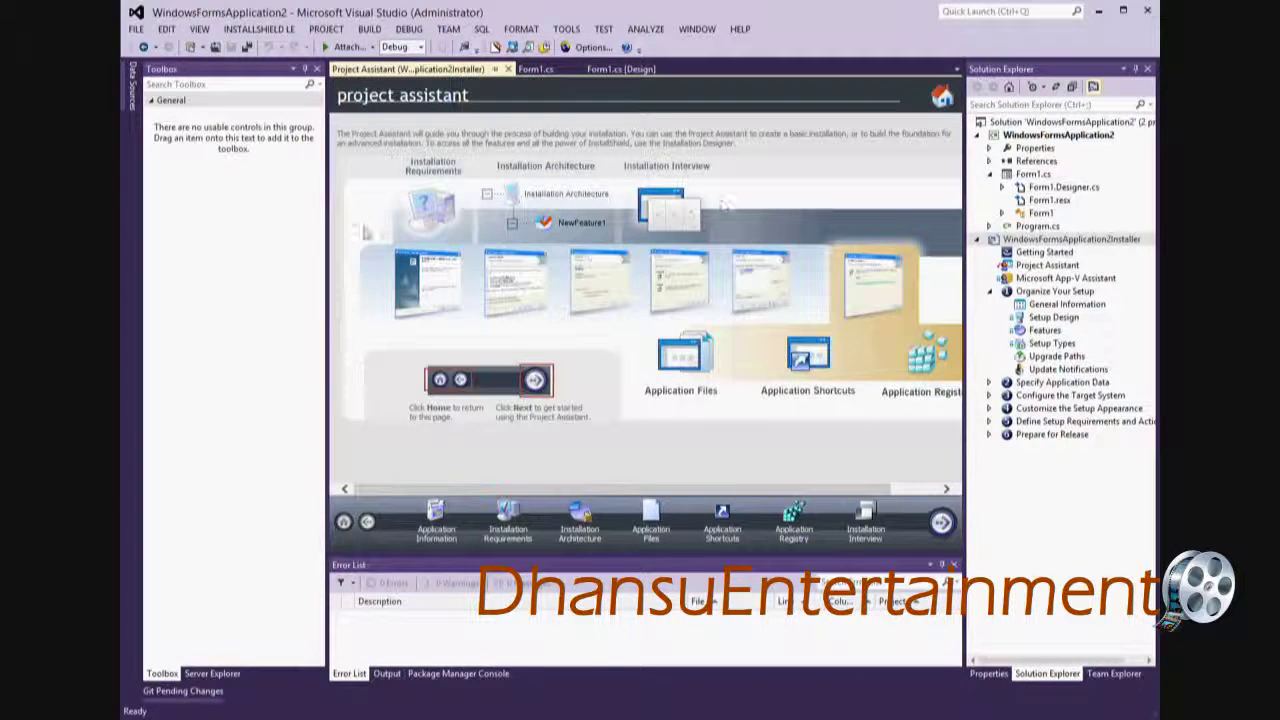
Widen the Project Assistant area and set the company name to DigiOz Multimedia in the Application Information.
left_click_drag(328, 252, 269, 245)
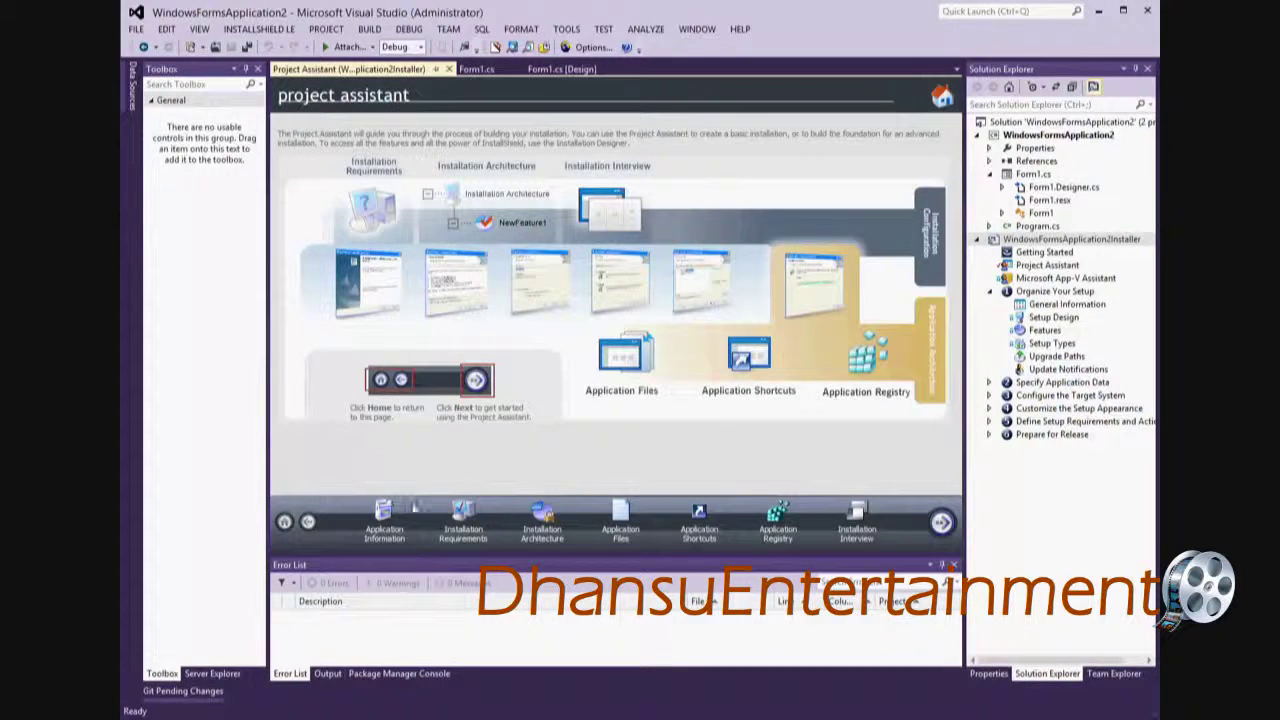
left_click(384, 512)
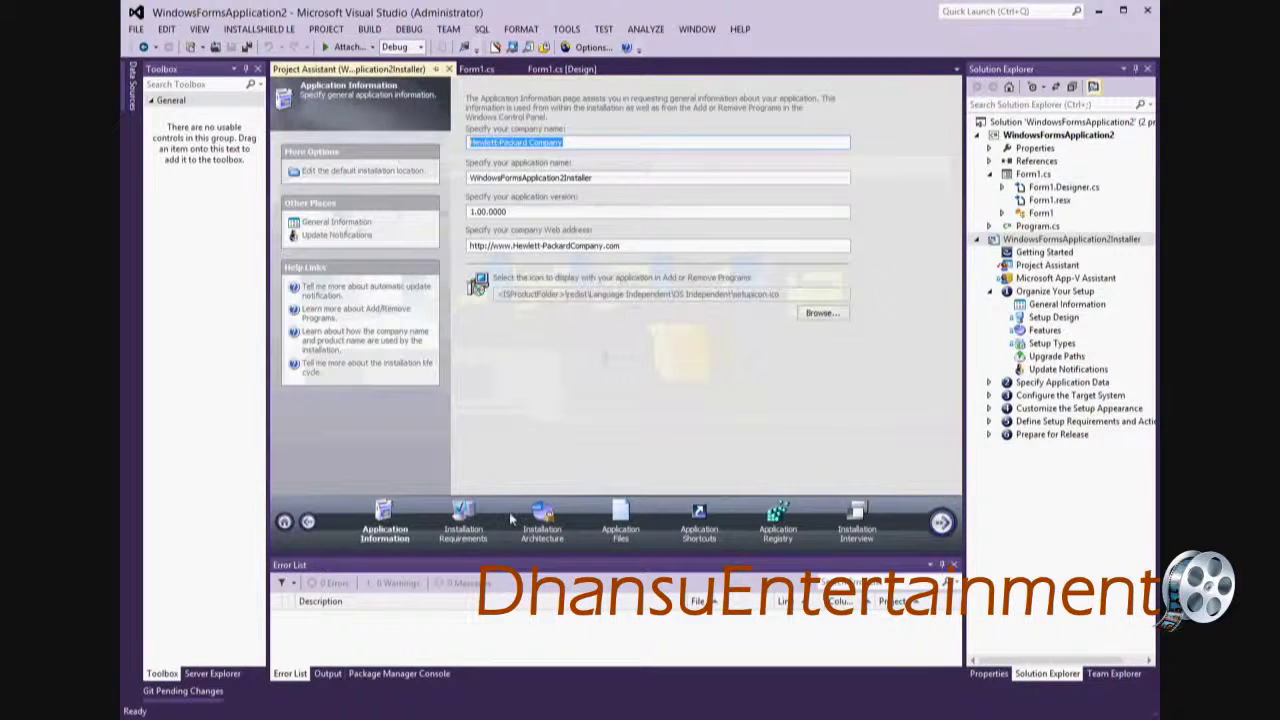
left_click(574, 146)
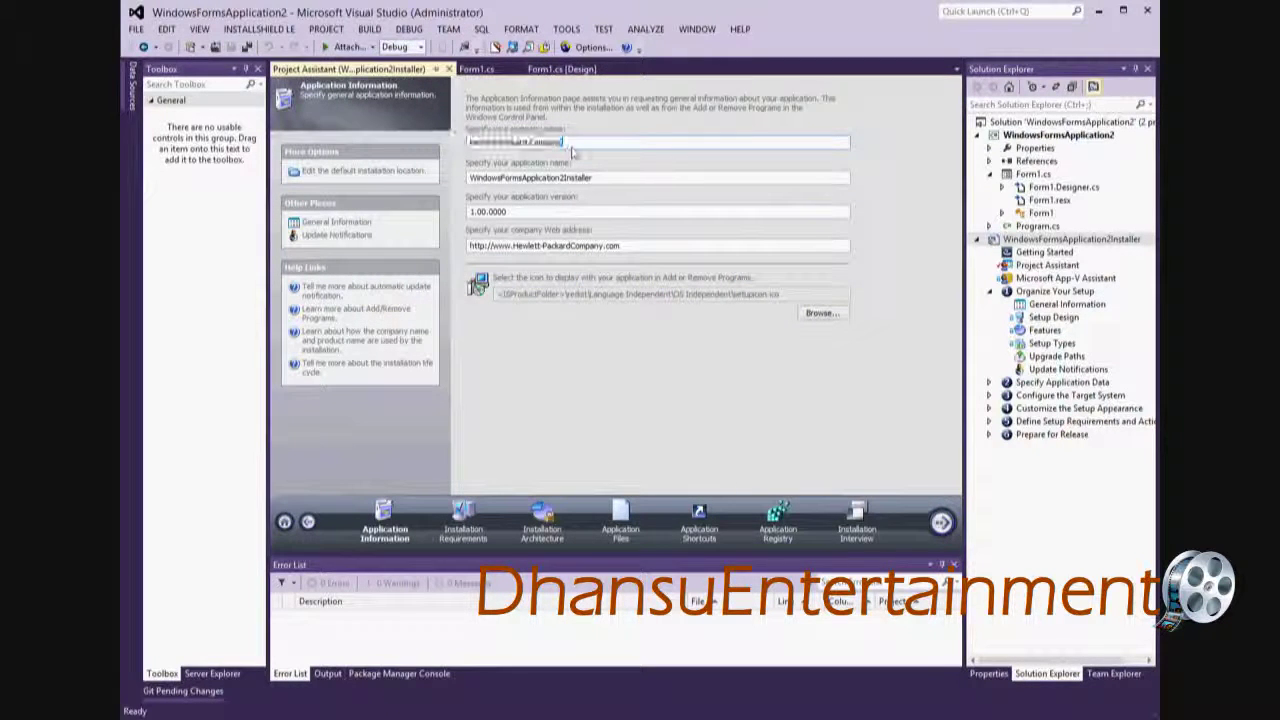
left_click_drag(585, 146, 460, 150)
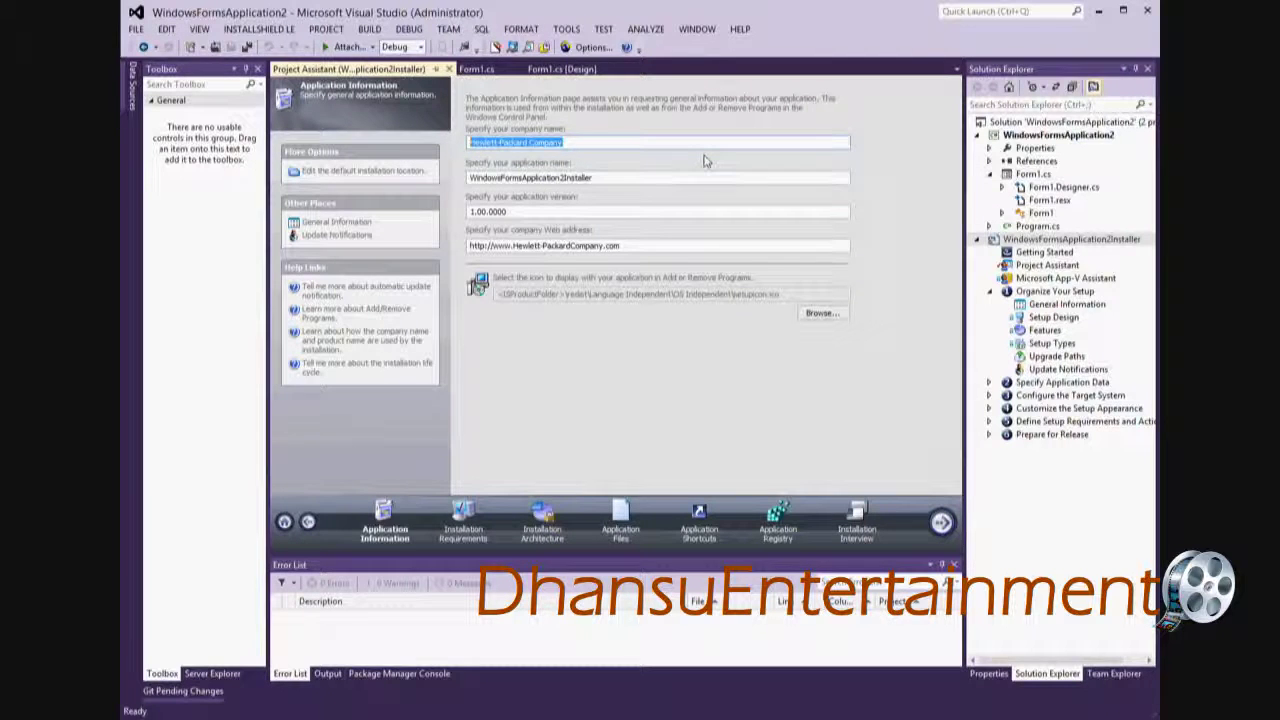
type("DigiCz")
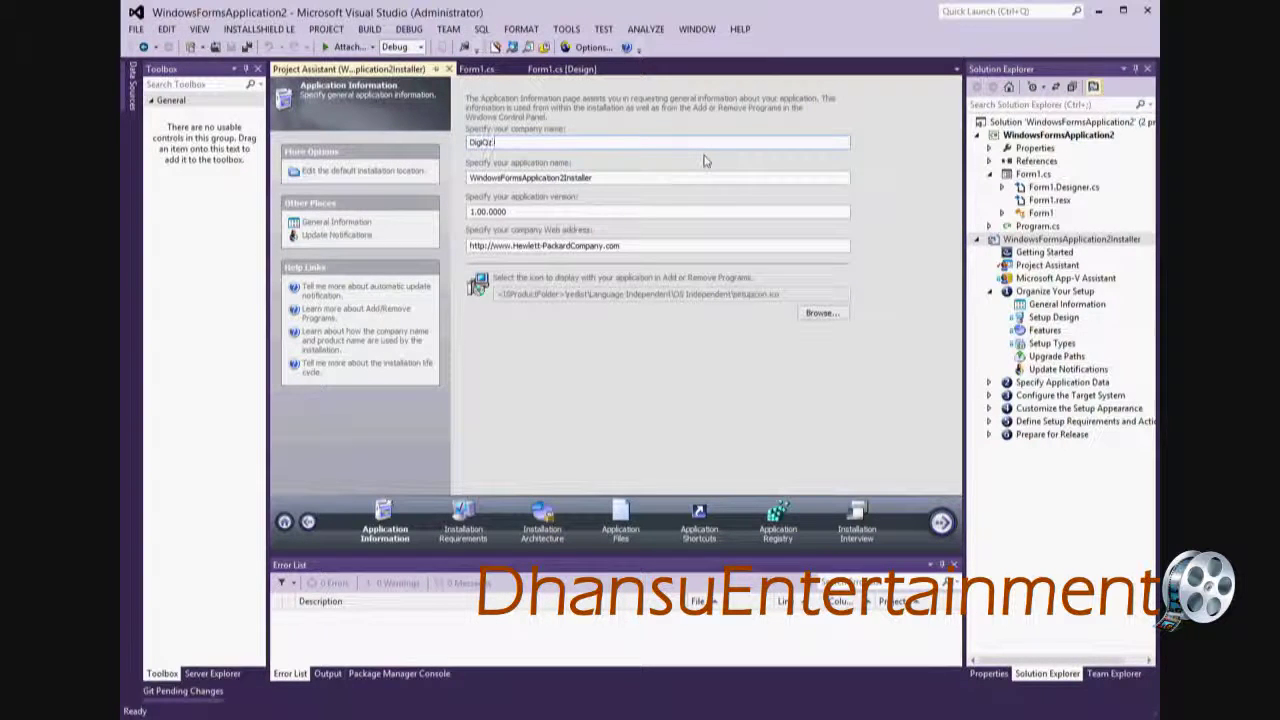
type(" Multimedia")
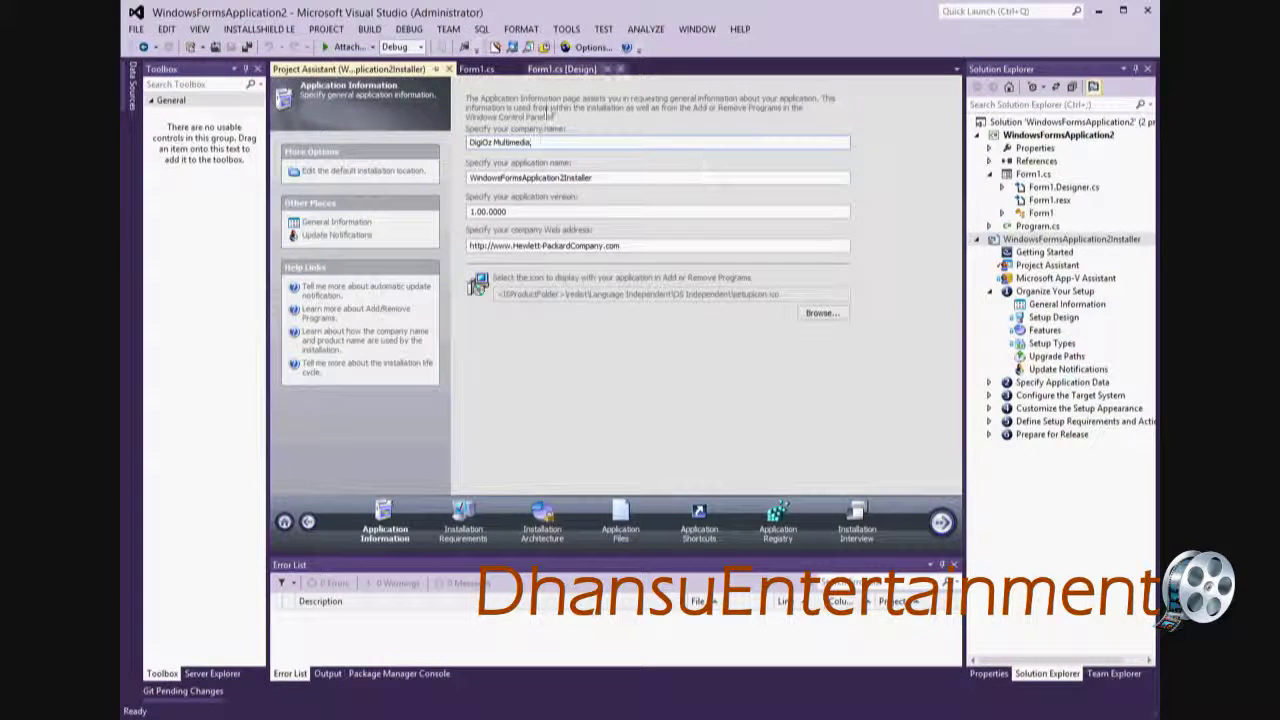
left_click(535, 178)
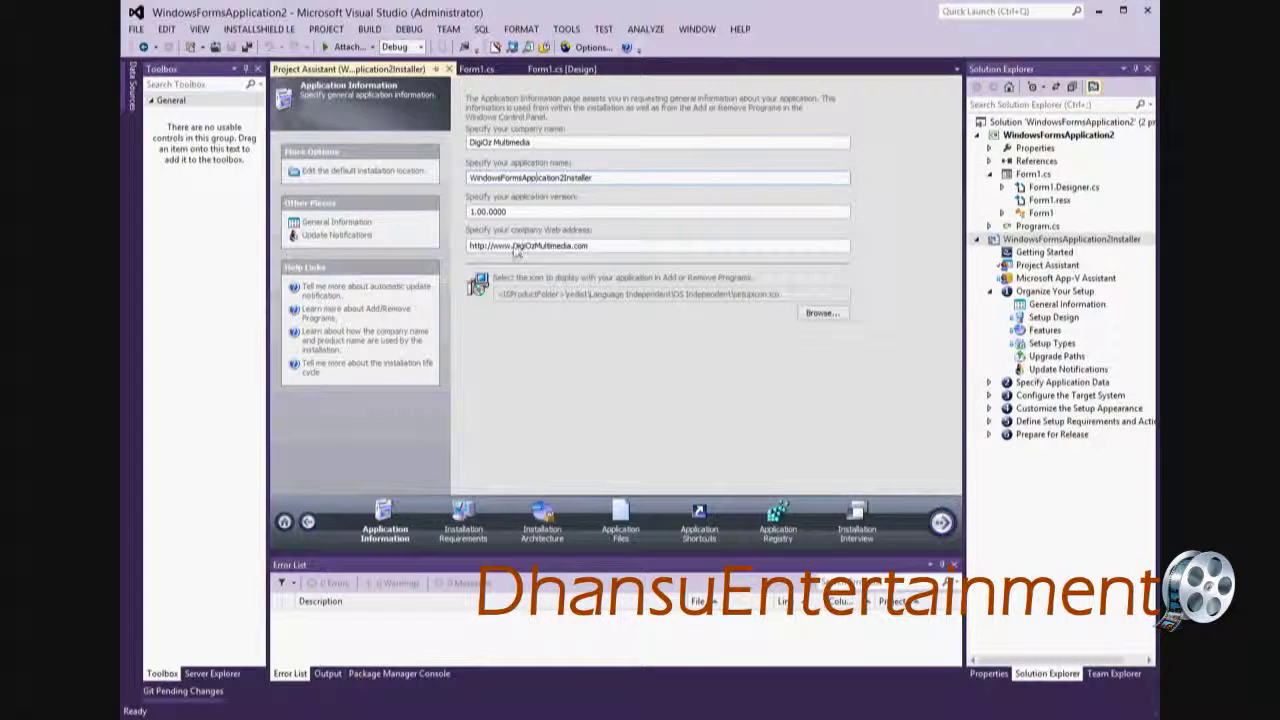
left_click_drag(513, 247, 536, 256)
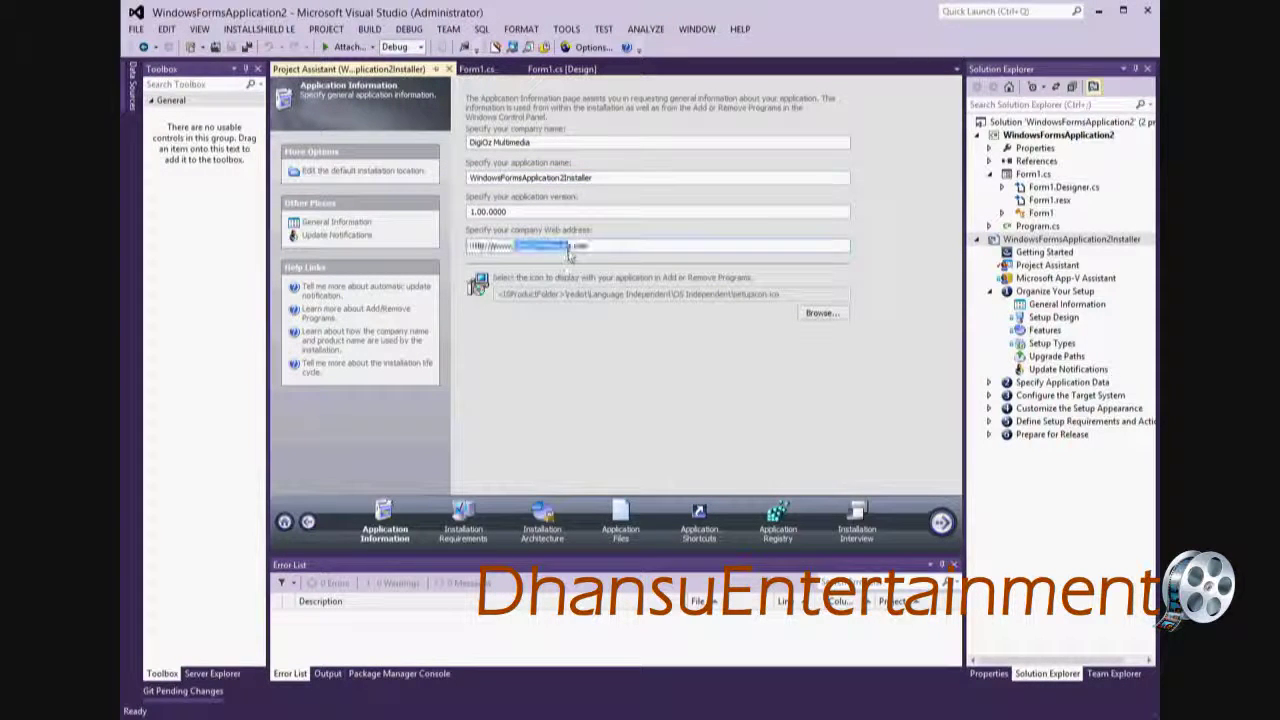
double_click(563, 256)
type("digi")
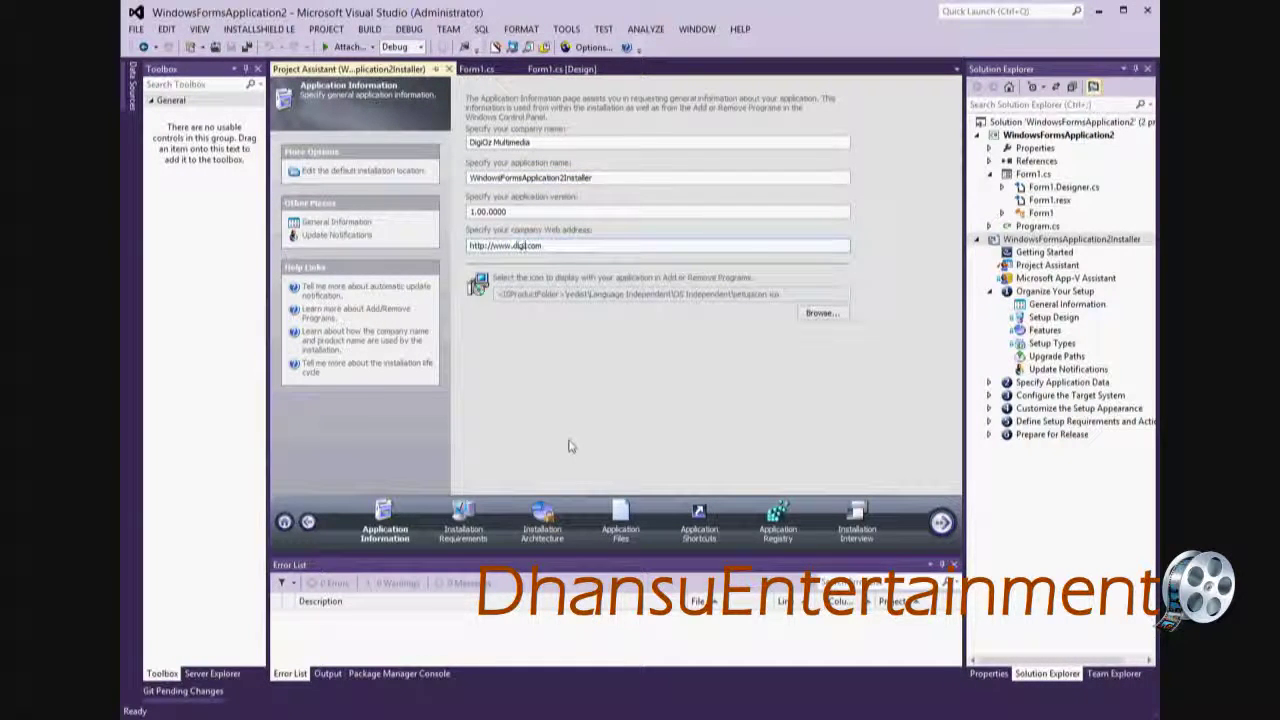
type("oz")
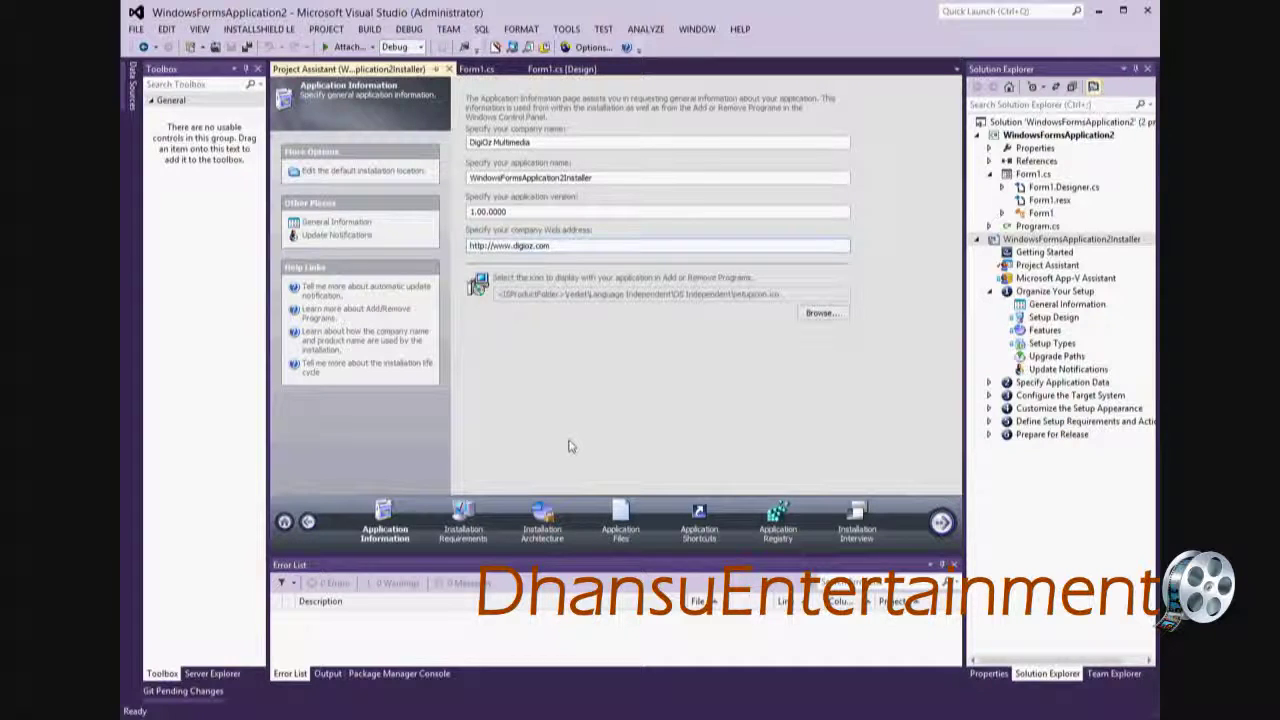
In the Installation Requirements, specify that the application requires specific operating systems.
left_click(463, 520)
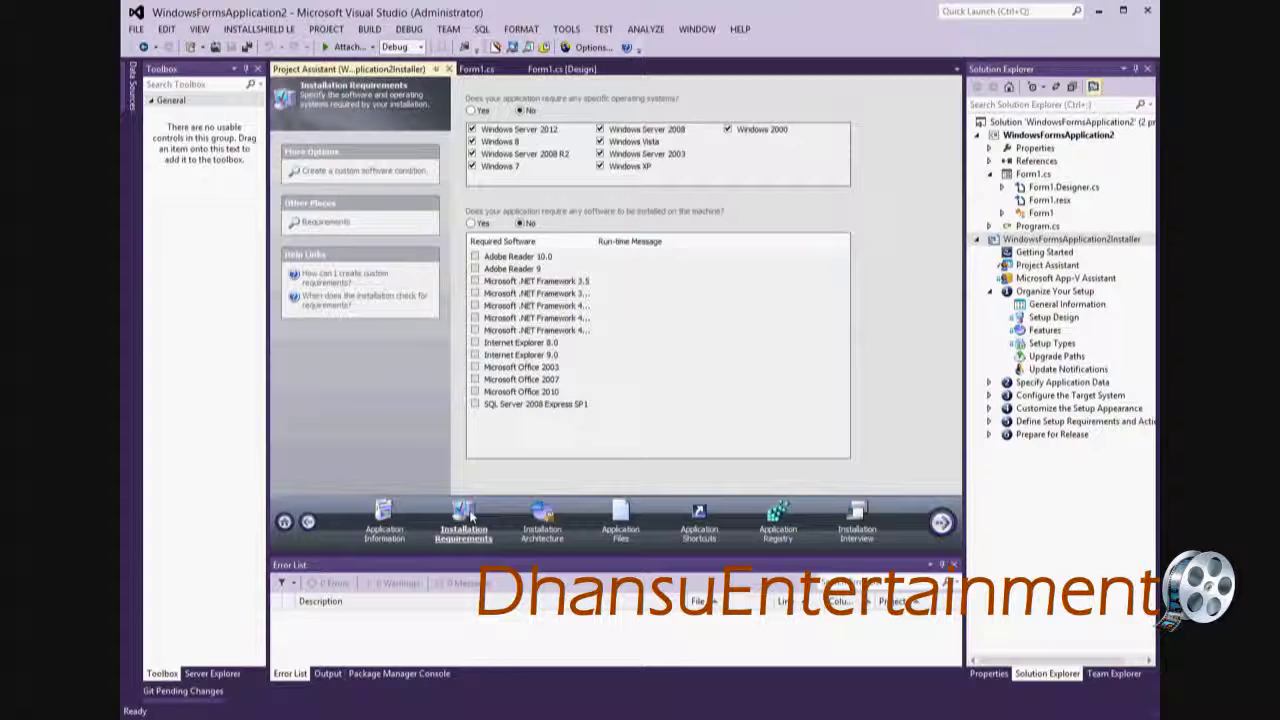
left_click(472, 111)
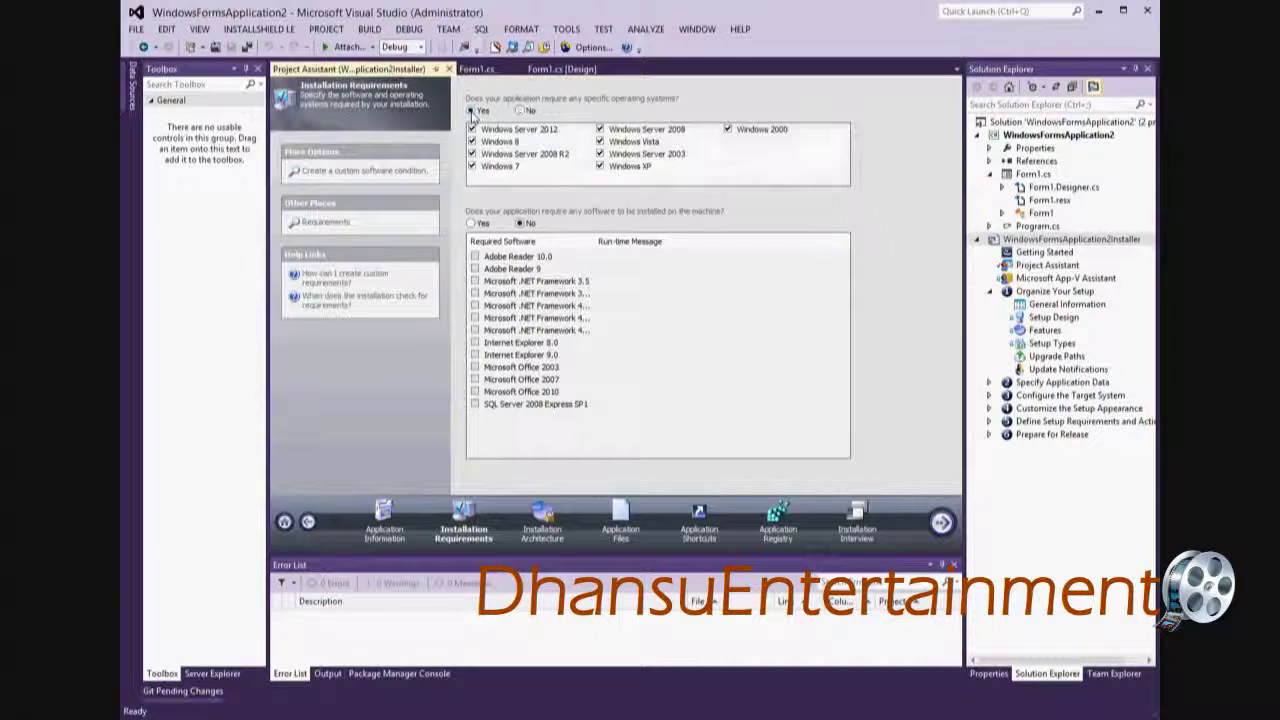